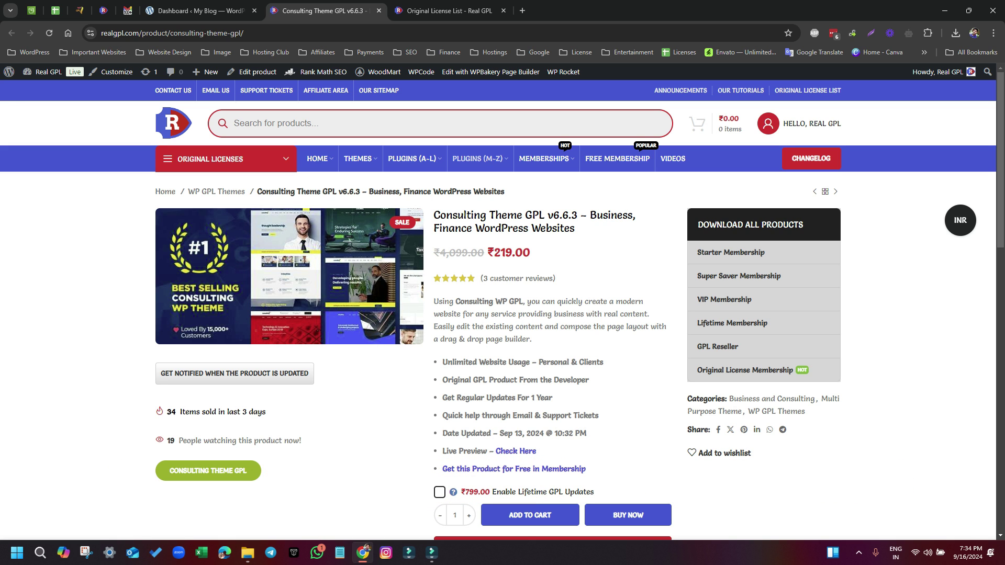
Show the downloaded consulting.zip in its Downloads folder from the browser's recent download history.
scroll(498, 309, down, 2)
scroll(498, 309, up, 2)
click(955, 32)
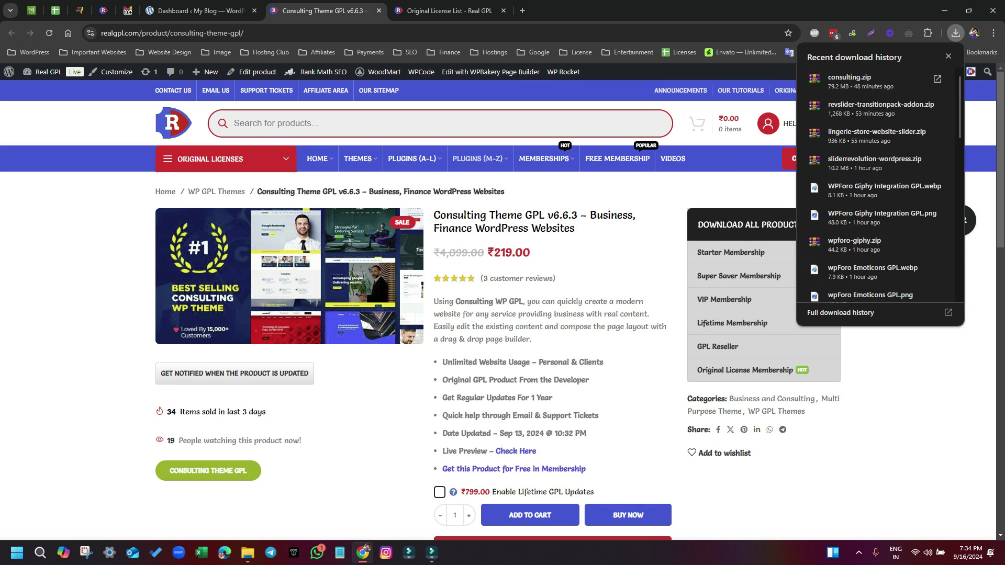
click(938, 79)
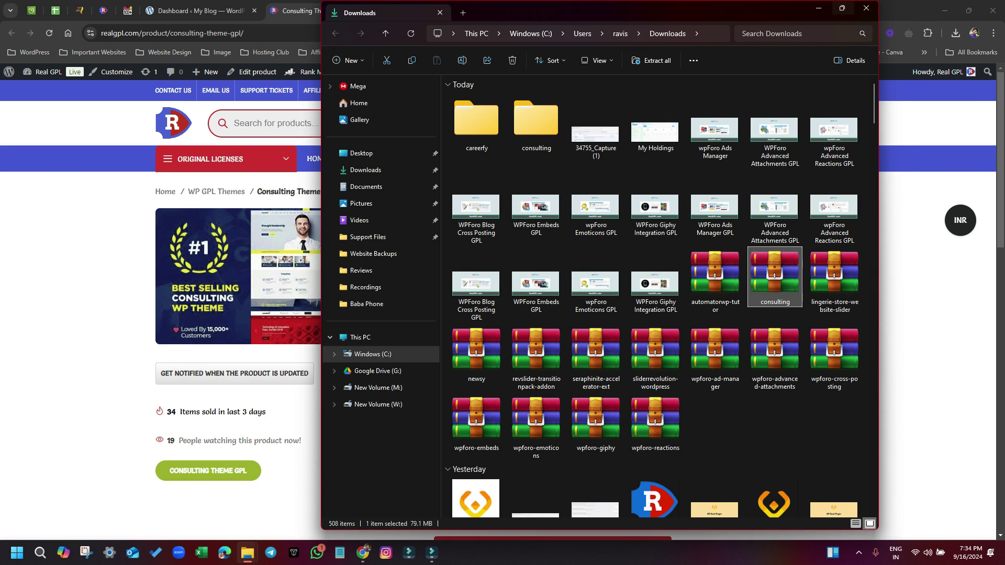
click(842, 8)
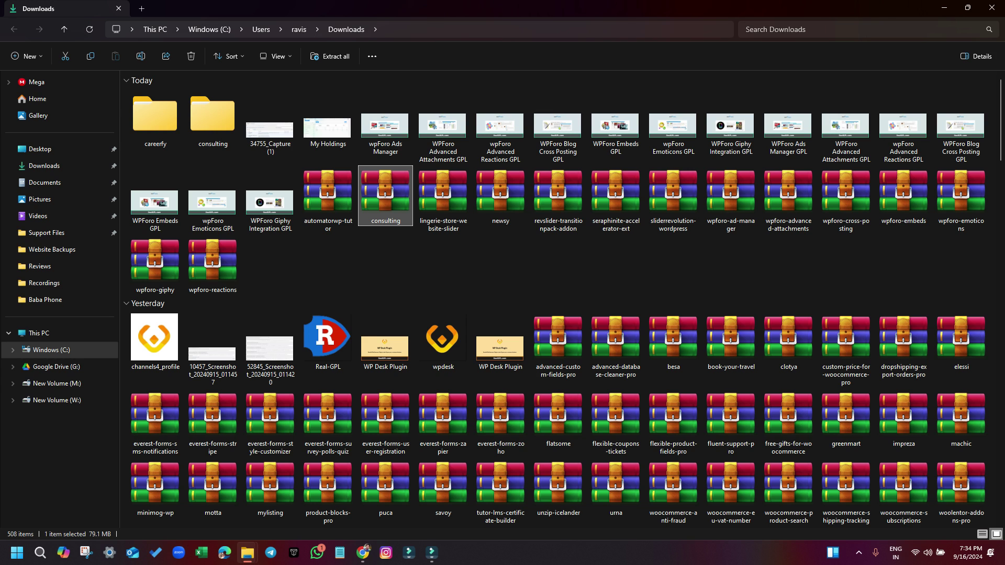
Open the Consulting subfolder of the extracted consulting folder and point out the consulting-6.6.3 and consulting-child archives.
click(212, 120)
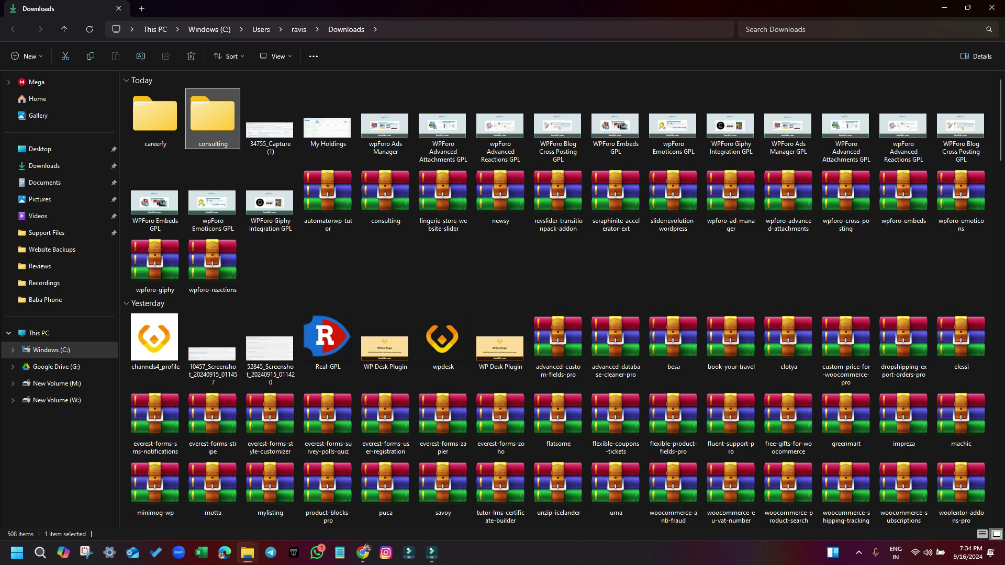
double_click(212, 119)
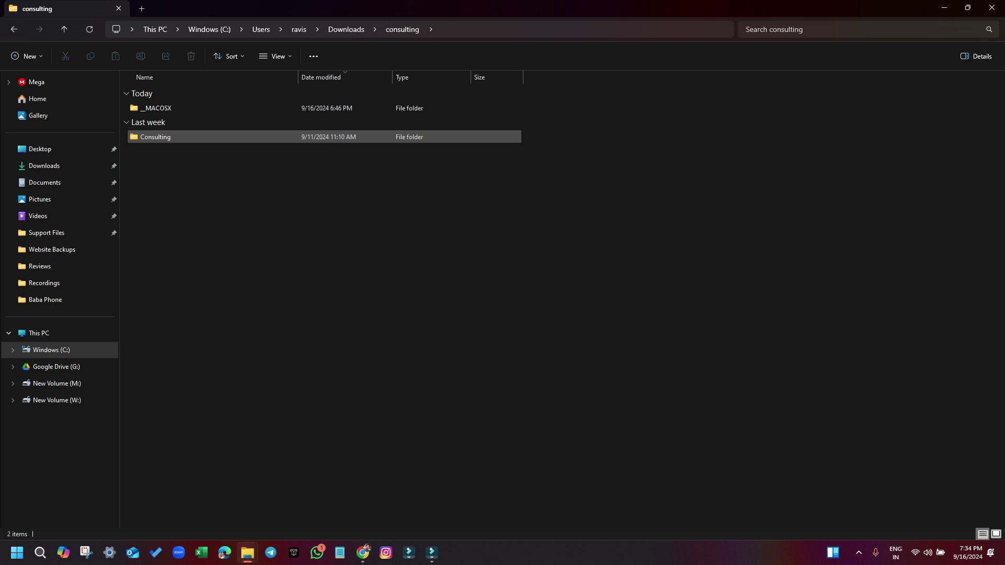
double_click(156, 136)
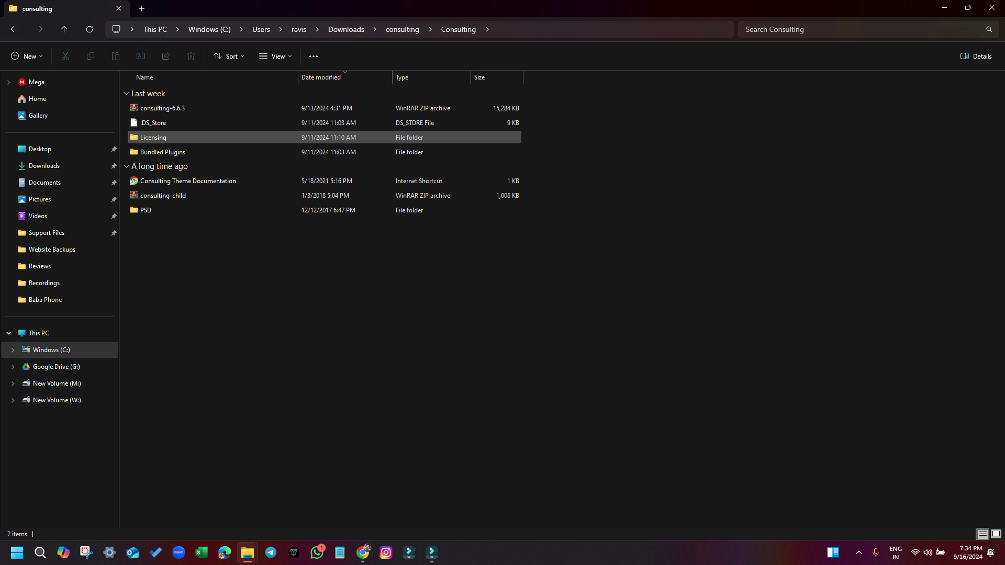
click(163, 108)
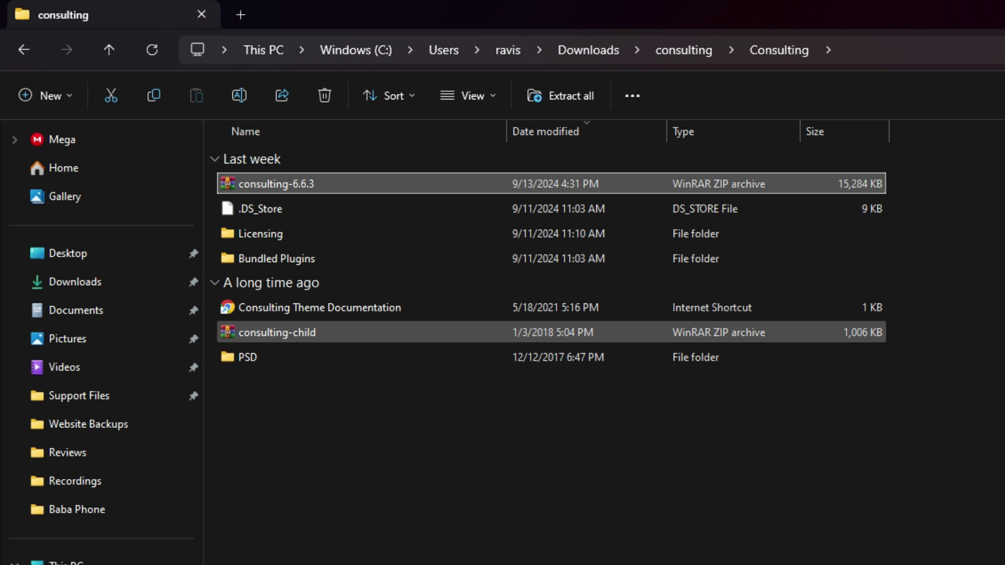
click(278, 332)
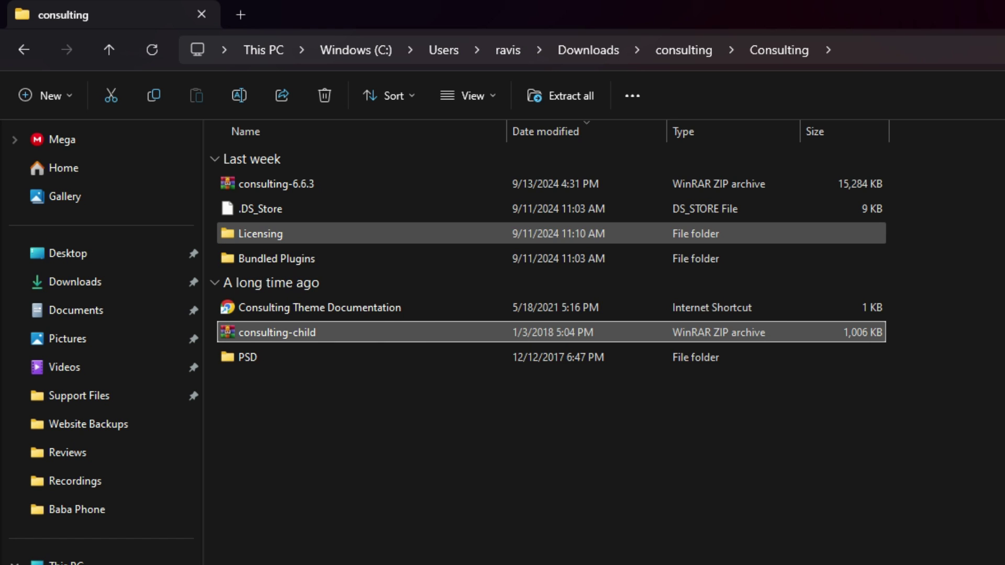
Open the Bundled Plugins folder to view the plugin archives supplied with the theme, and put the file window away.
click(276, 259)
double_click(276, 259)
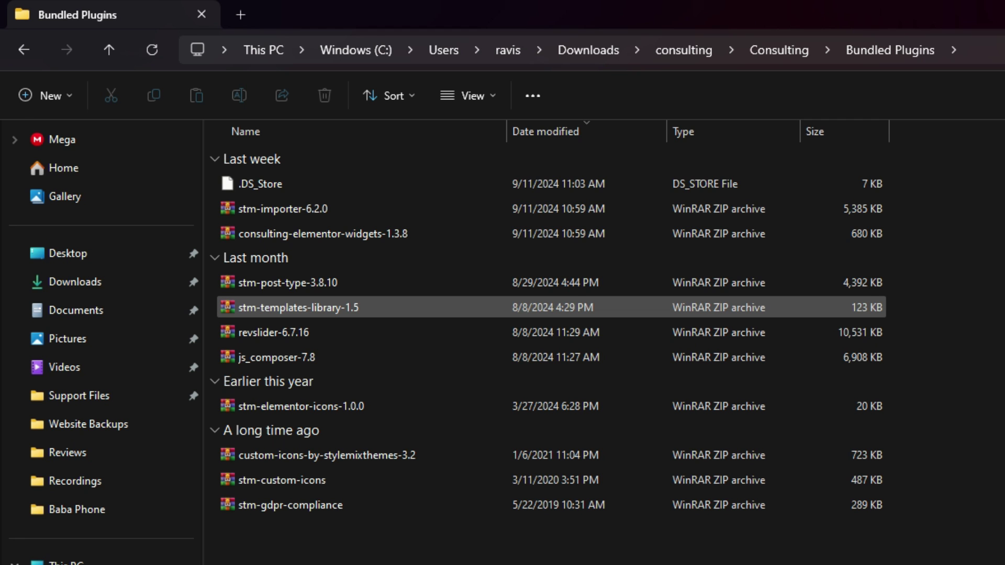
click(945, 8)
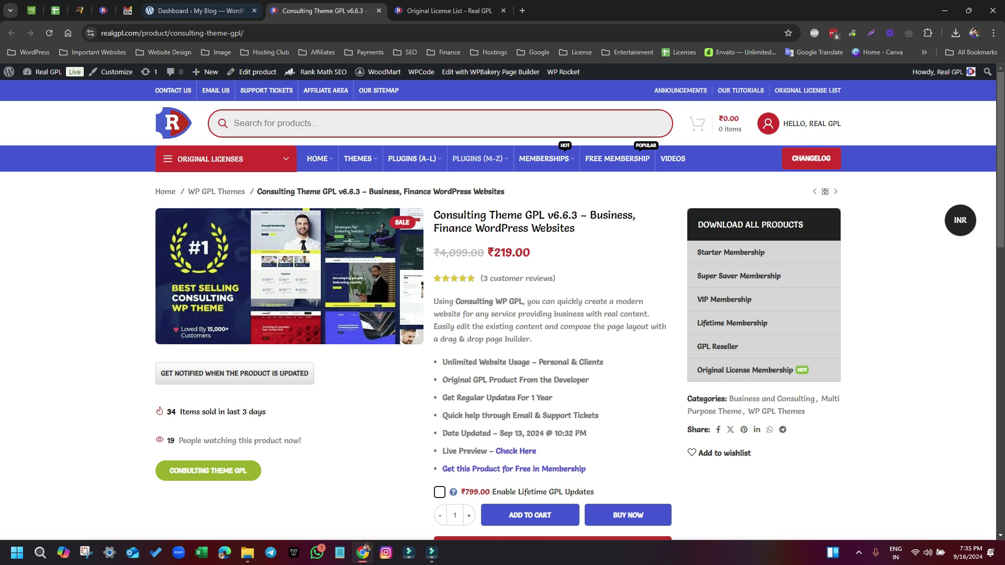
Open the My Blog site's front page in a new tab and look over its current design.
click(199, 11)
right_click(36, 88)
click(69, 97)
click(319, 10)
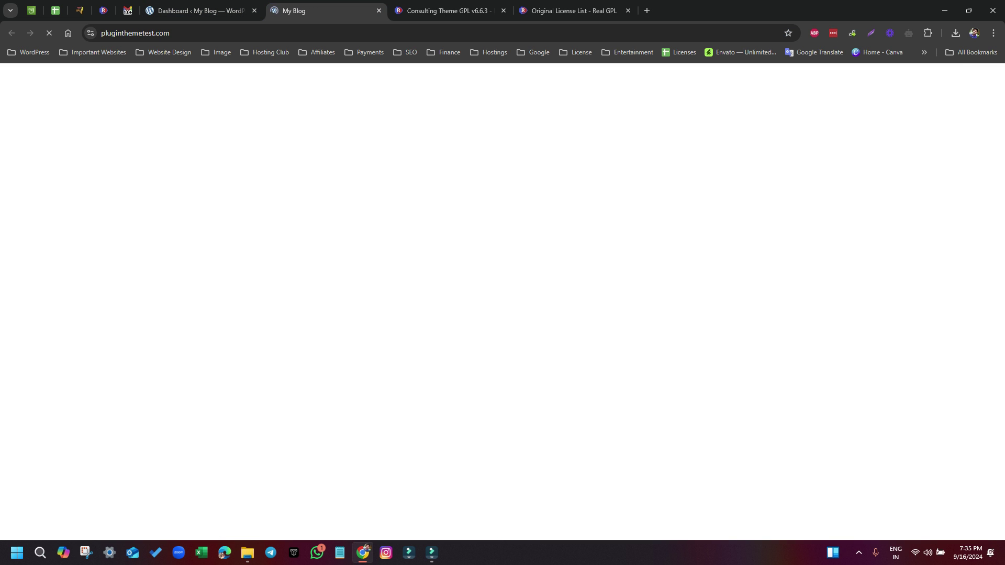
scroll(498, 310, down, 3)
scroll(498, 309, up, 3)
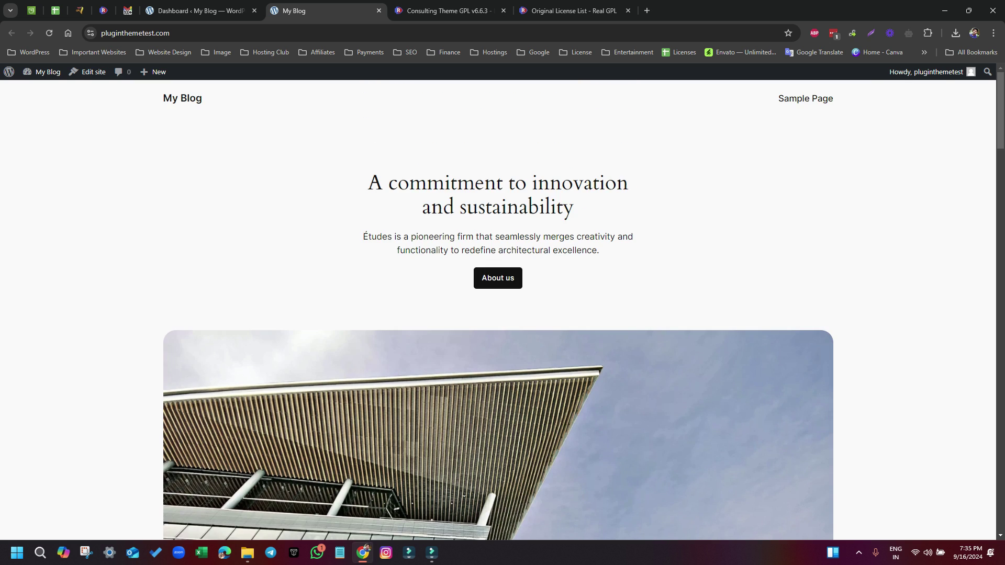
Save the WordPress permalink settings with the Post name structure.
click(200, 11)
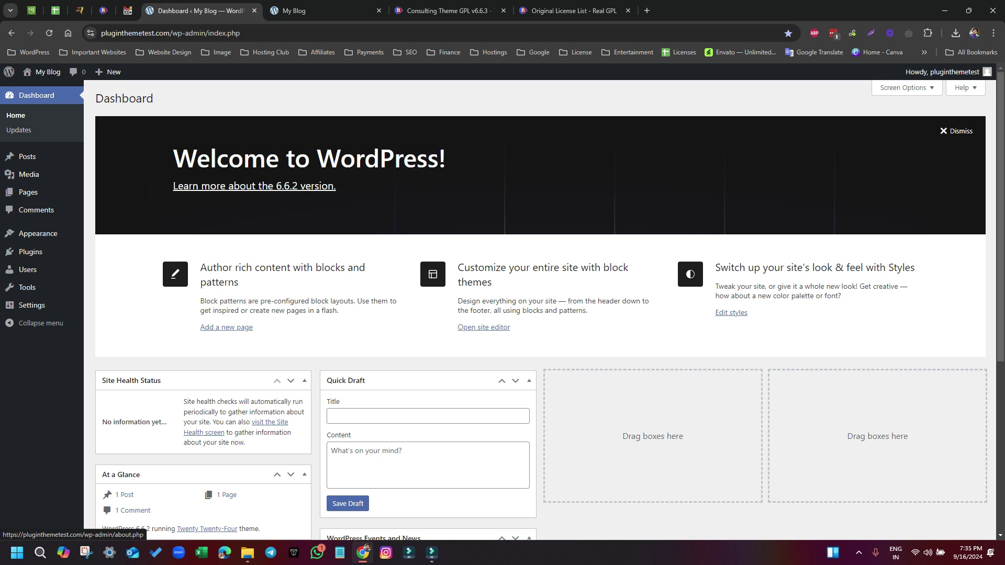
mouse_move(31, 305)
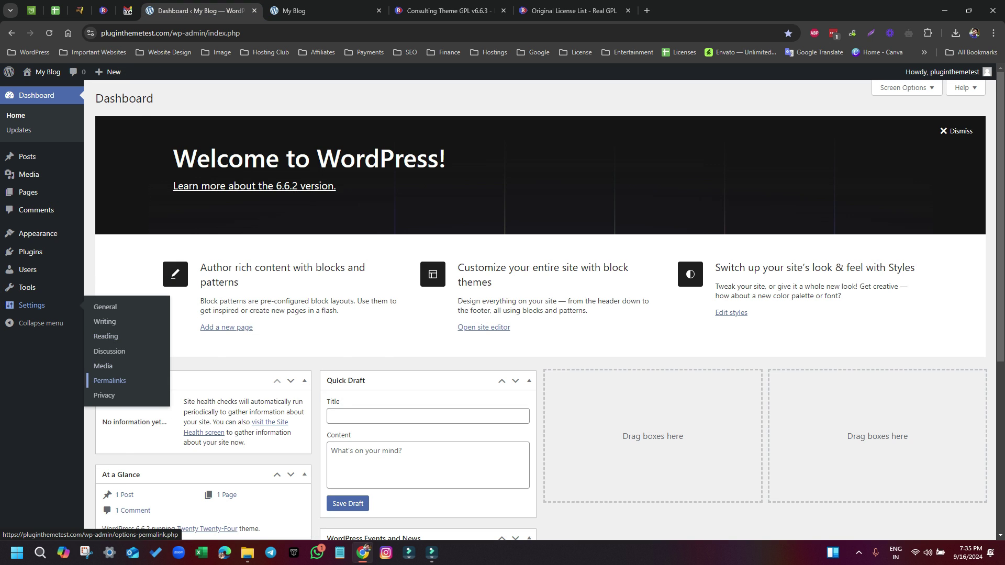
click(109, 381)
scroll(540, 310, down, 3)
click(122, 485)
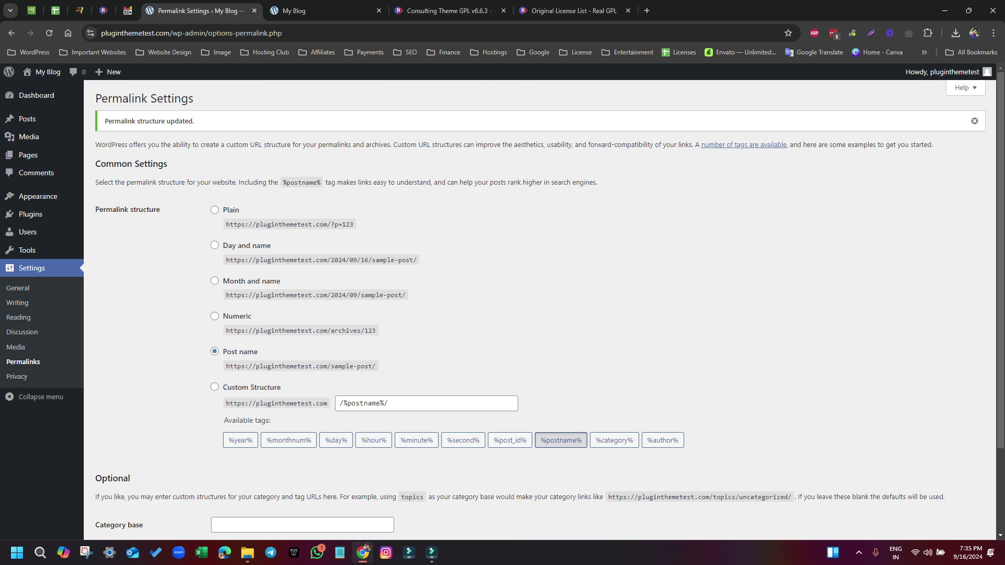
Check the details of the installed Consulting theme and activate the Consulting Child Theme.
mouse_move(37, 196)
click(105, 198)
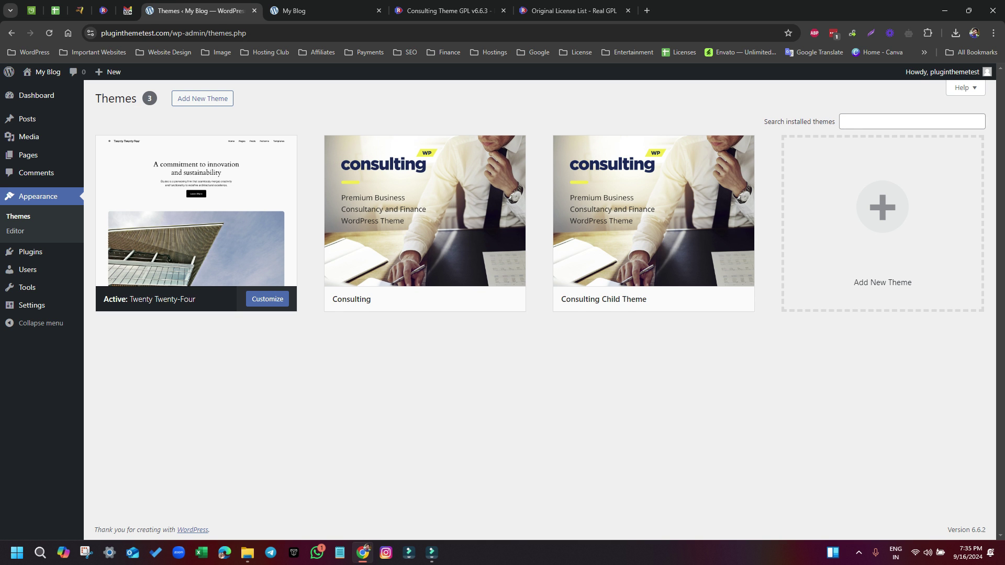
click(425, 210)
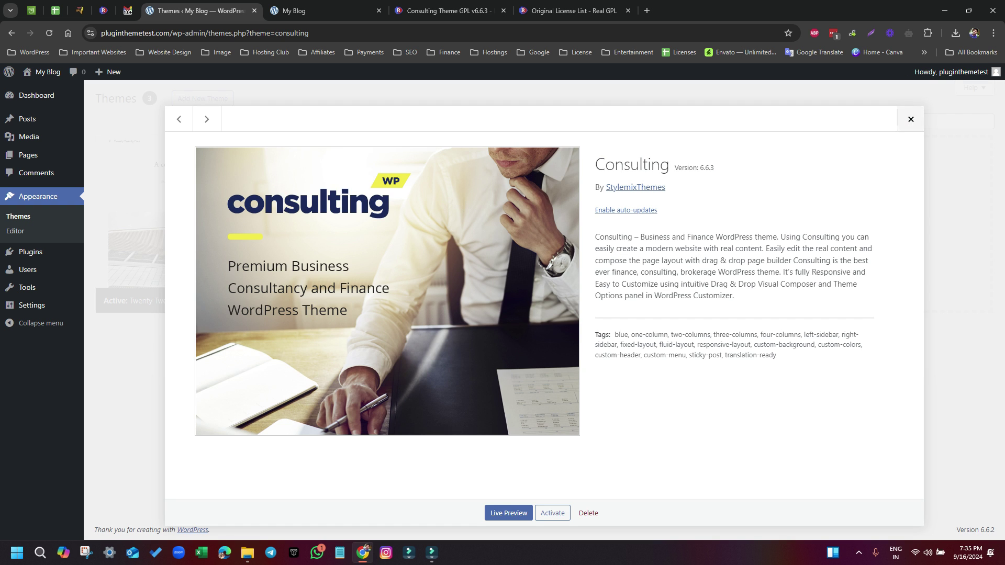
click(911, 119)
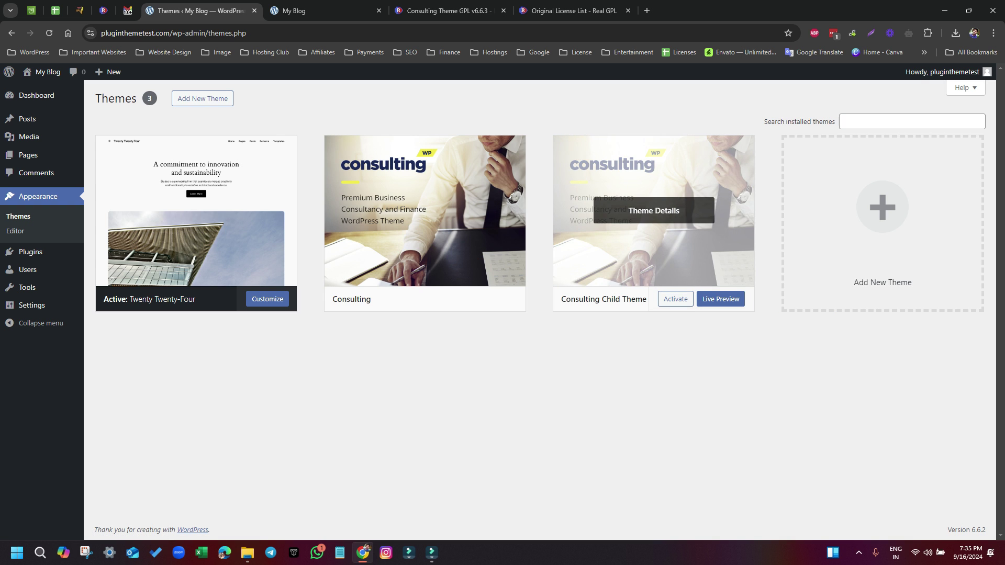
click(675, 299)
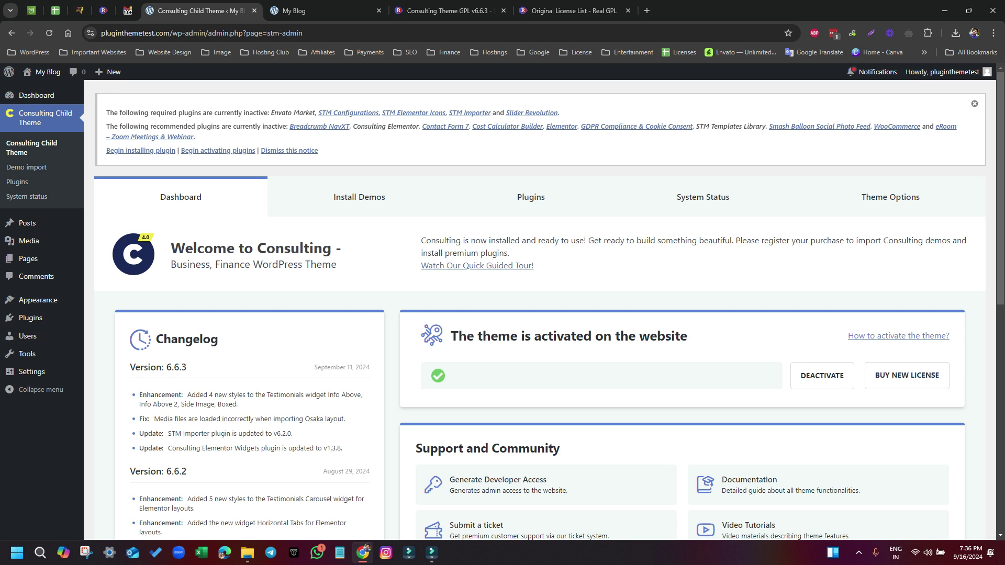
Look over the Consulting theme's welcome page and open the list of theme plugins still to install.
scroll(545, 306, down, 1)
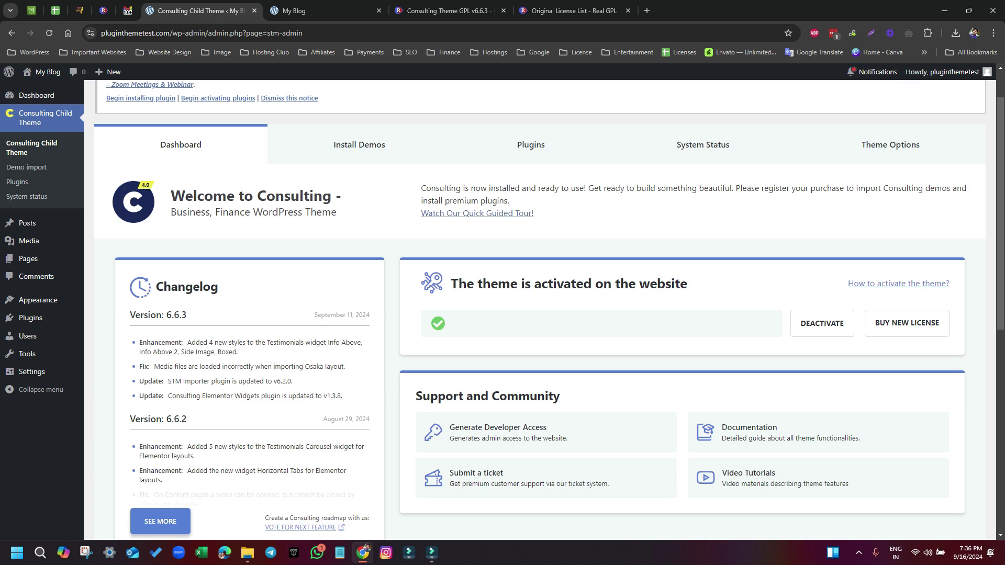
scroll(140, 150, up, 1)
click(141, 150)
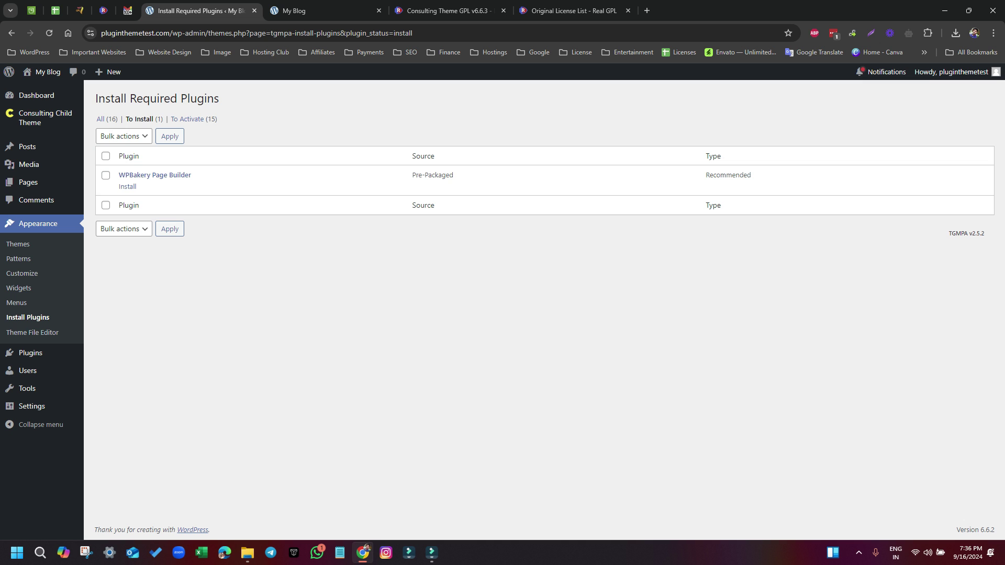
Examine the full list of installed plugins on the site.
click(31, 352)
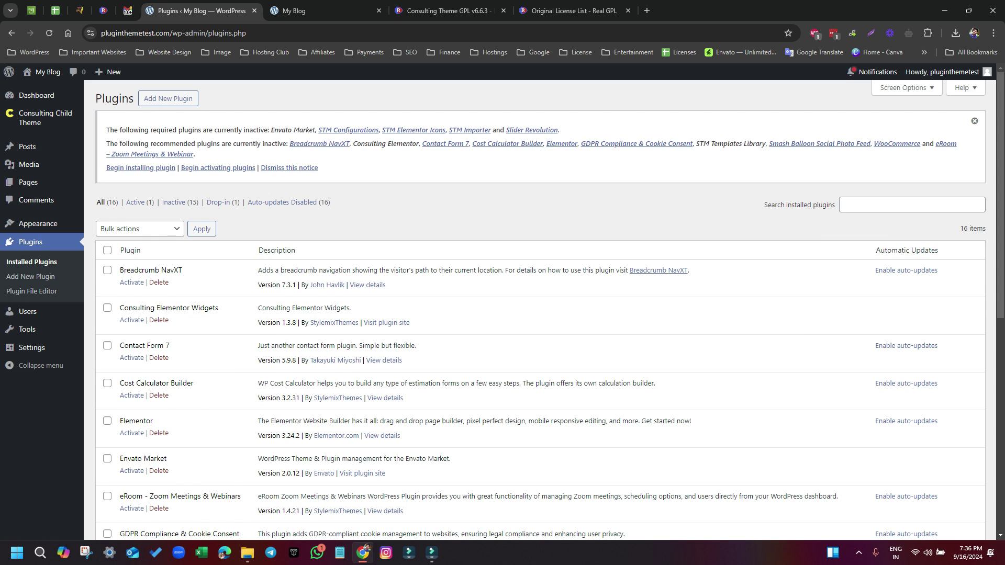
scroll(540, 309, down, 4)
scroll(540, 309, down, 3)
scroll(540, 310, up, 8)
Activate all of the theme's inactive required and recommended plugins in bulk.
click(218, 167)
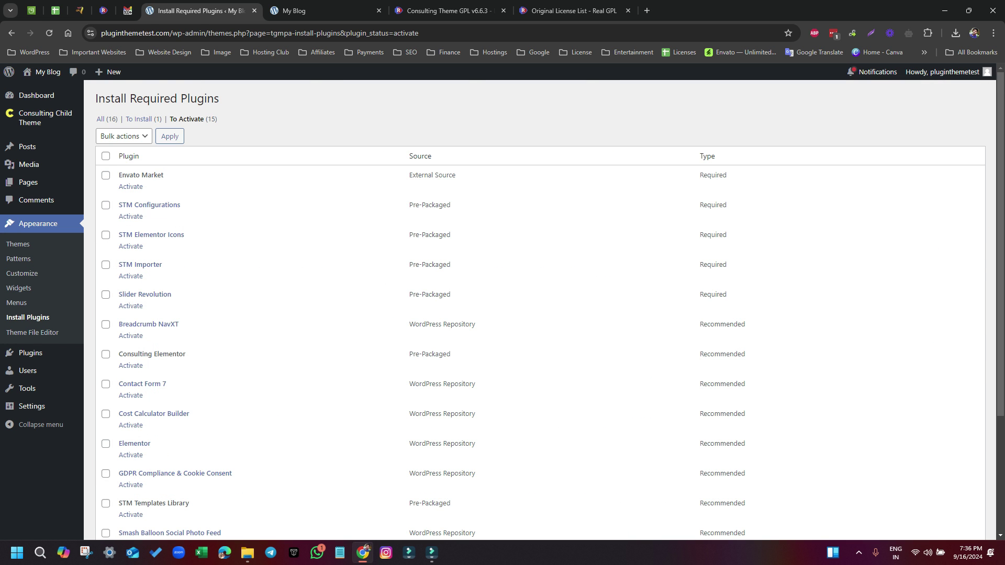
click(105, 156)
click(124, 136)
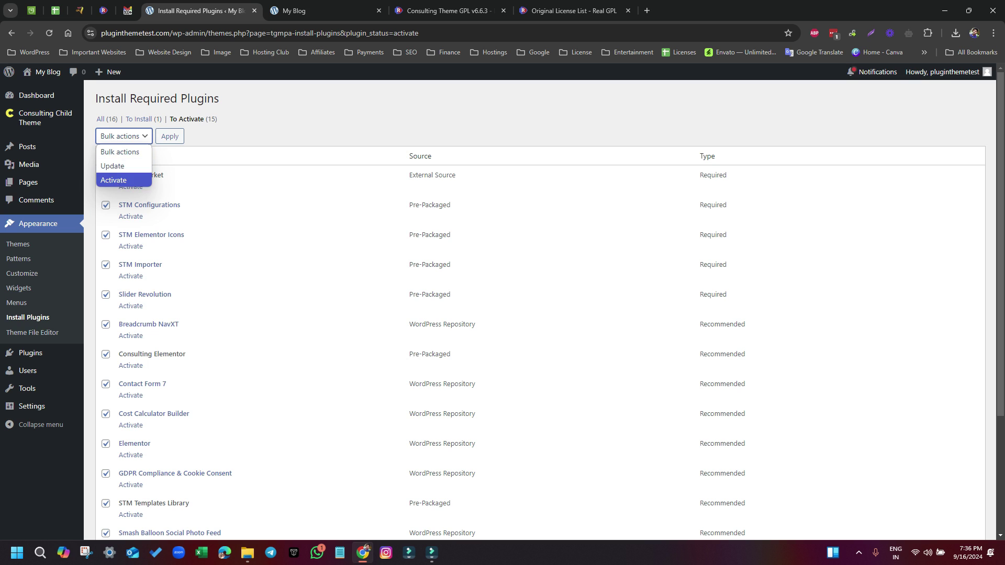
click(114, 180)
click(169, 136)
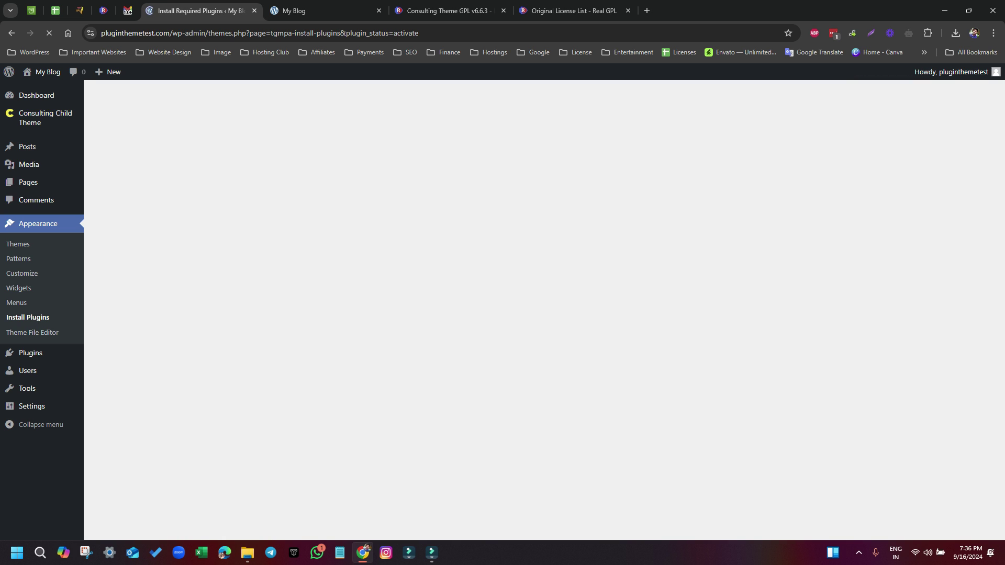
Review the stm-importer, stm-post-type, stm-templates-library, revslider and stm-elementor-icons archives in the Bundled Plugins folder.
click(247, 552)
click(304, 494)
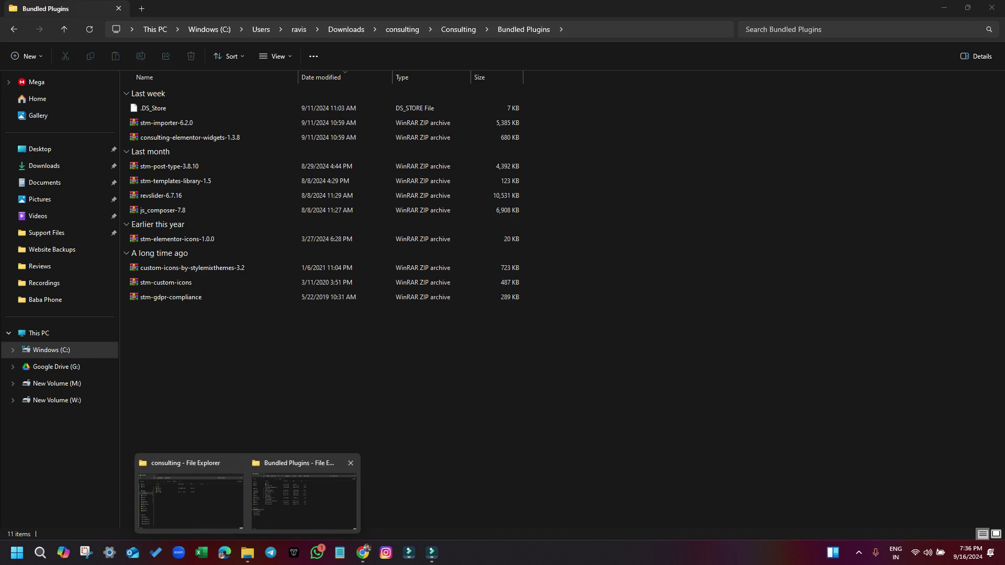
click(178, 123)
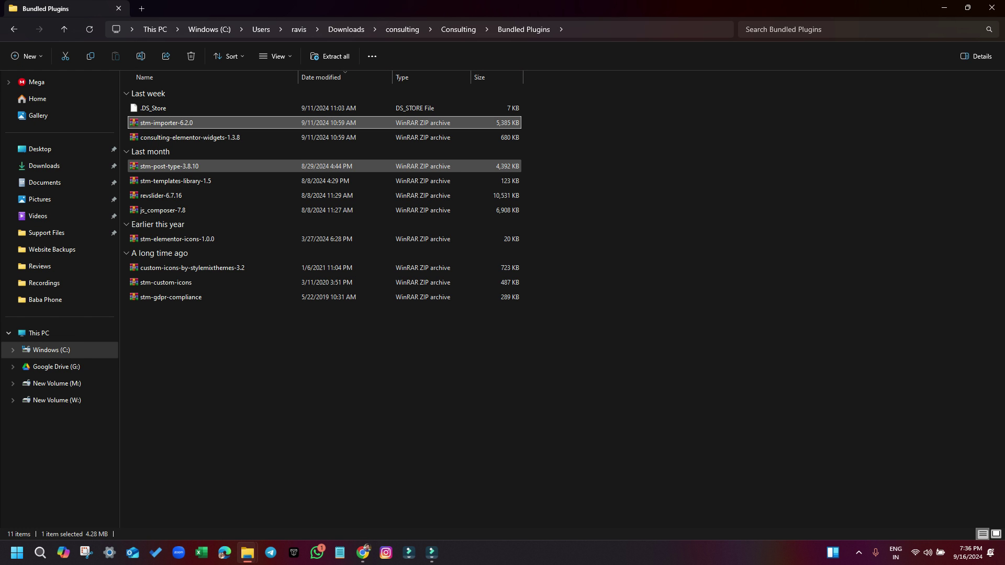
click(178, 166)
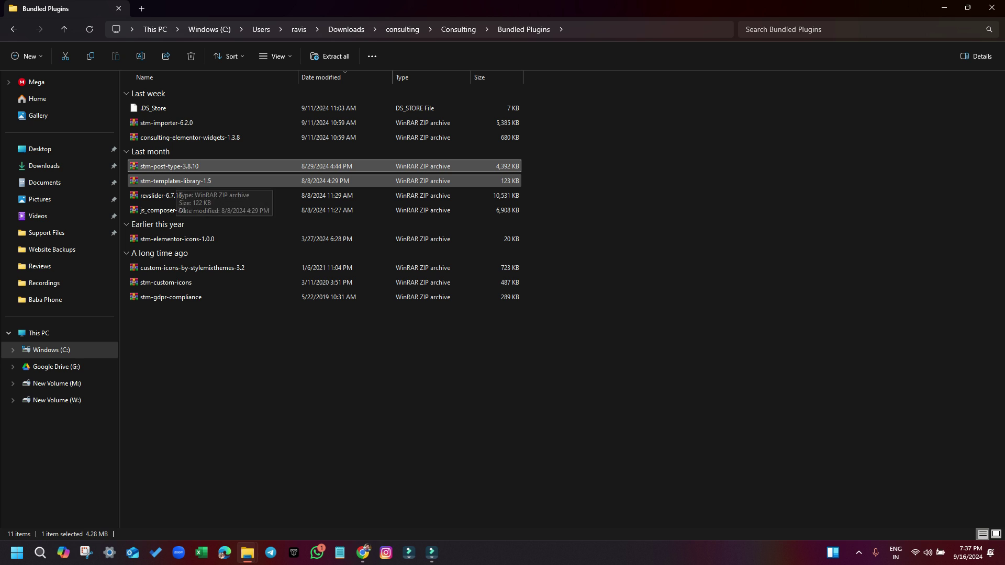
click(176, 181)
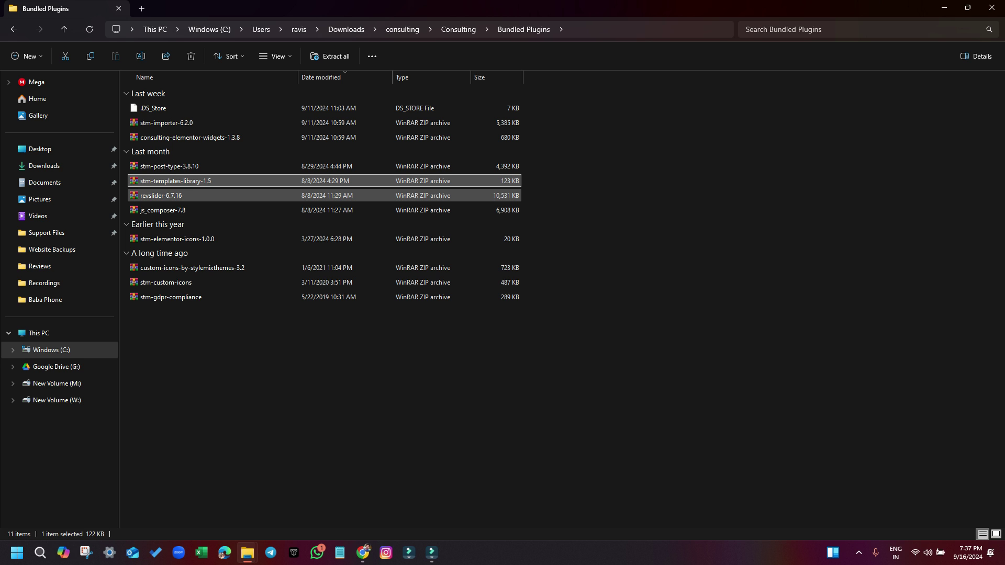
click(170, 196)
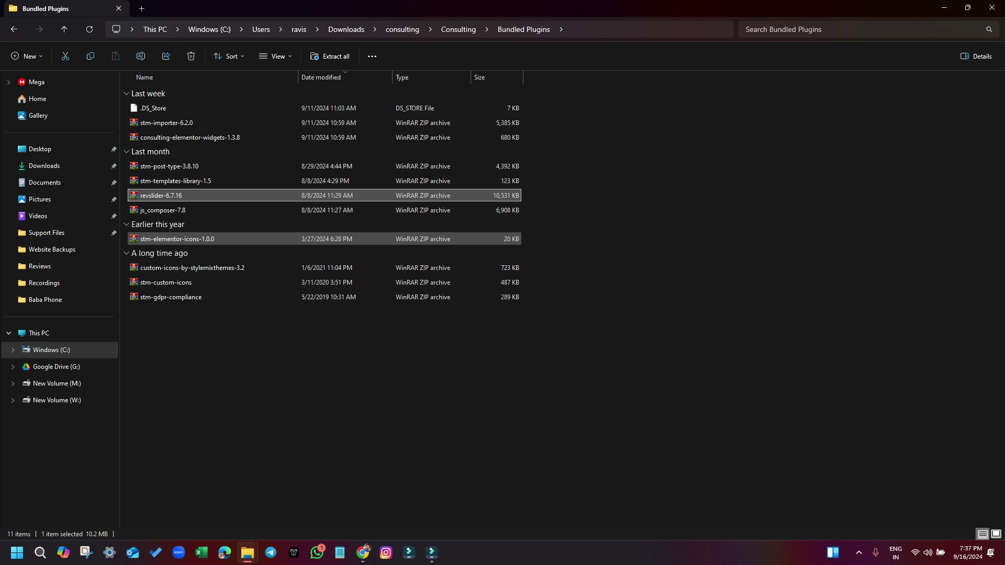
click(176, 239)
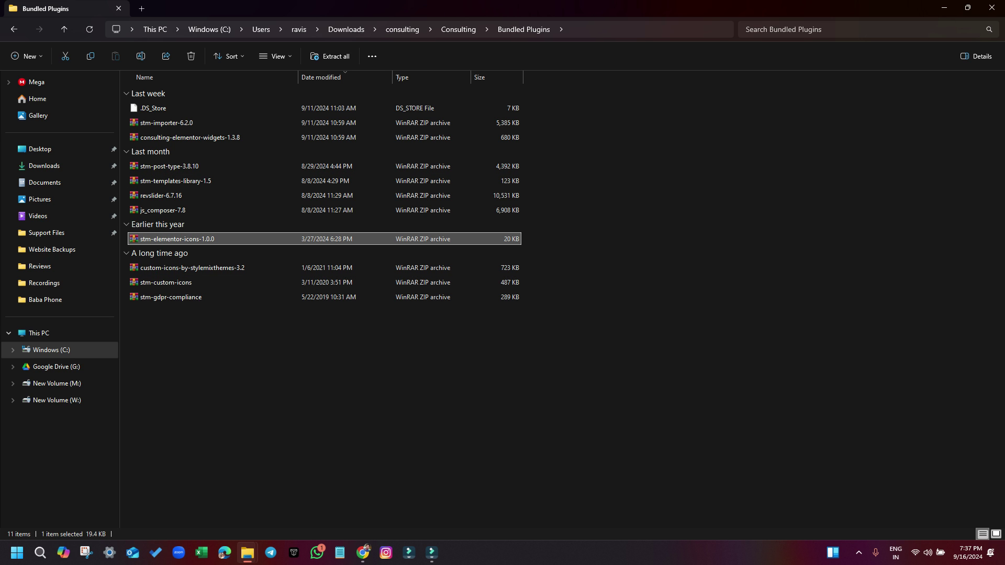
click(944, 8)
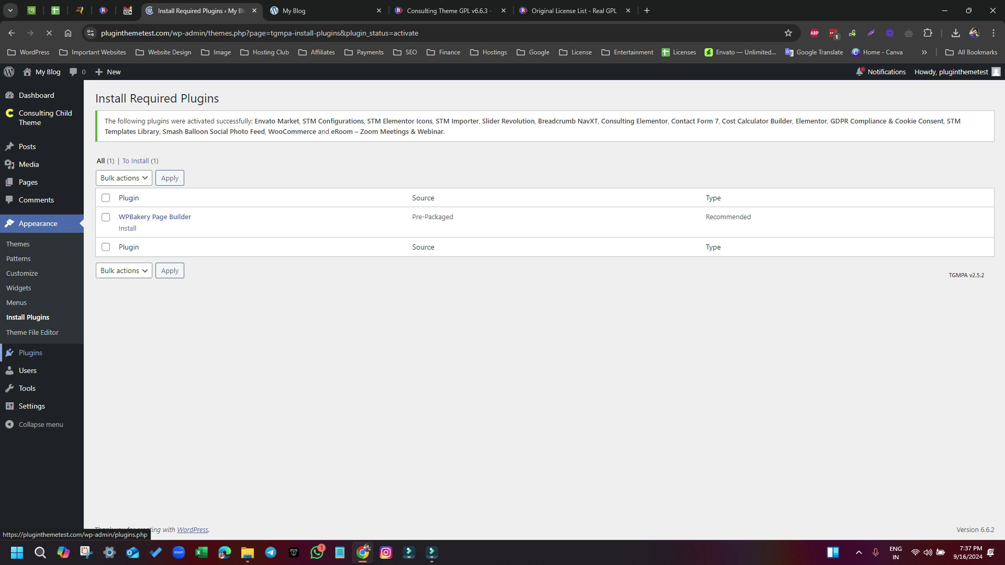
Open the Consulting Child Theme's demo import page.
mouse_move(31, 353)
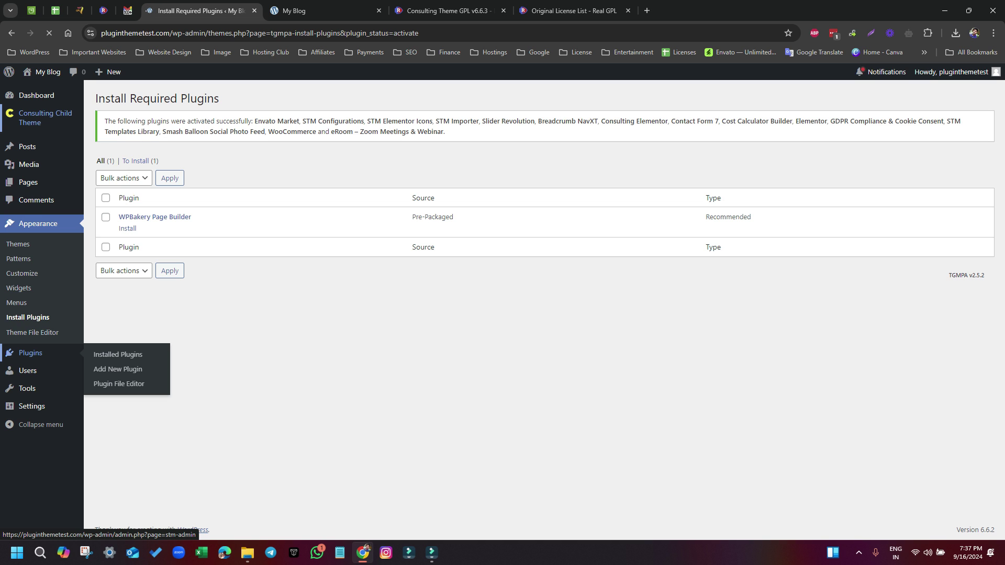
mouse_move(45, 117)
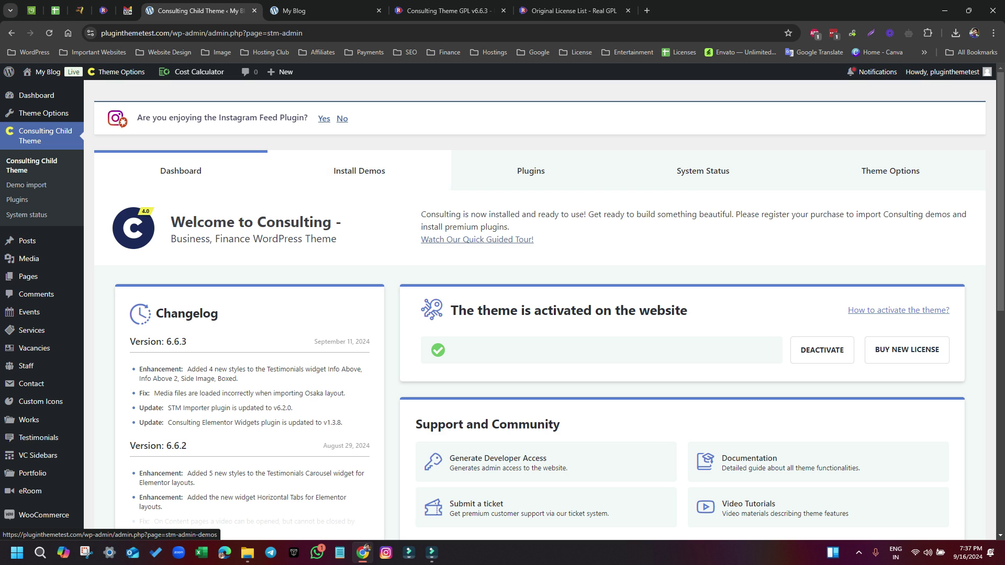
click(26, 184)
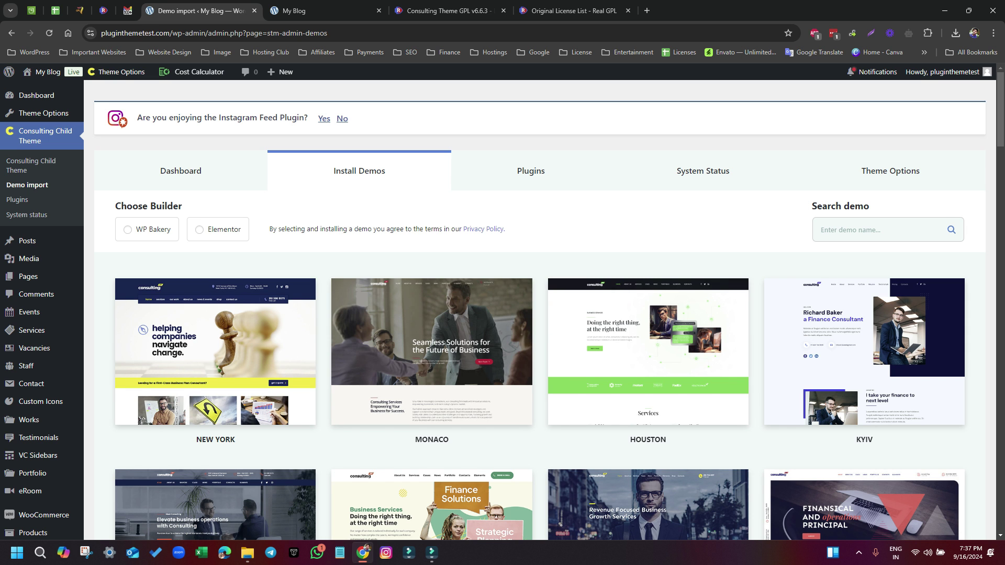
Browse the demo gallery and choose the Barcelona demo for import.
scroll(215, 341, down, 5)
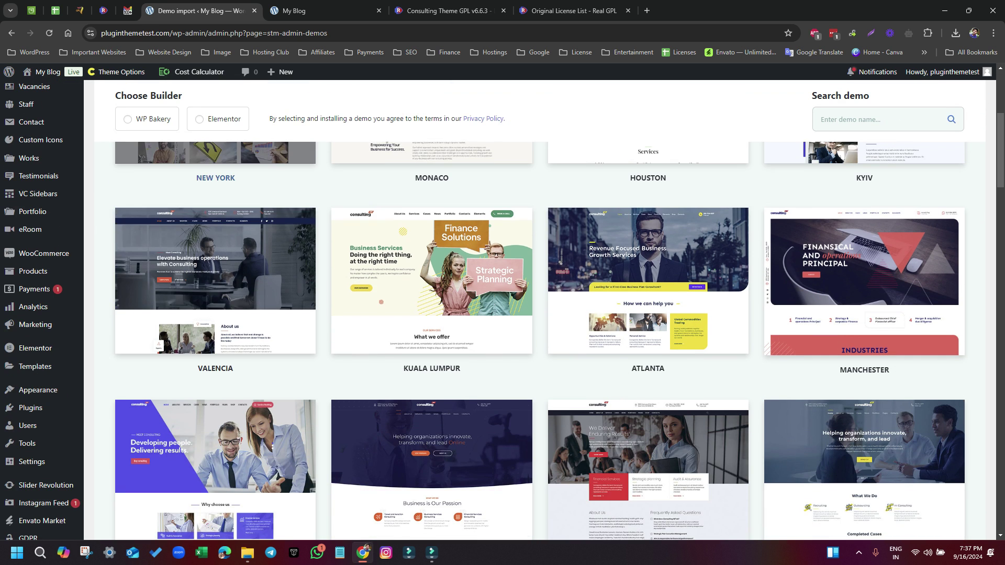
scroll(215, 272, down, 4)
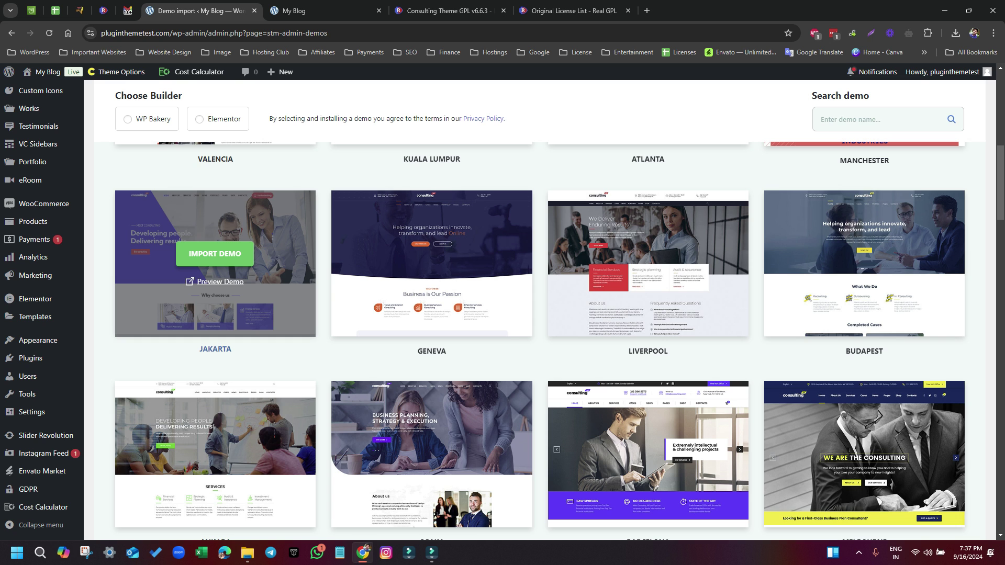
scroll(215, 262, down, 4)
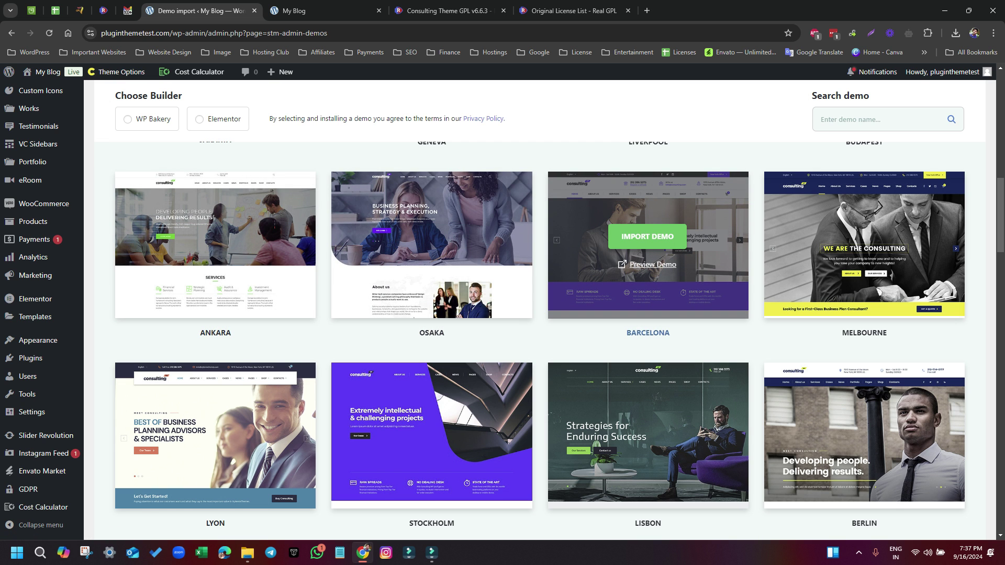
click(647, 237)
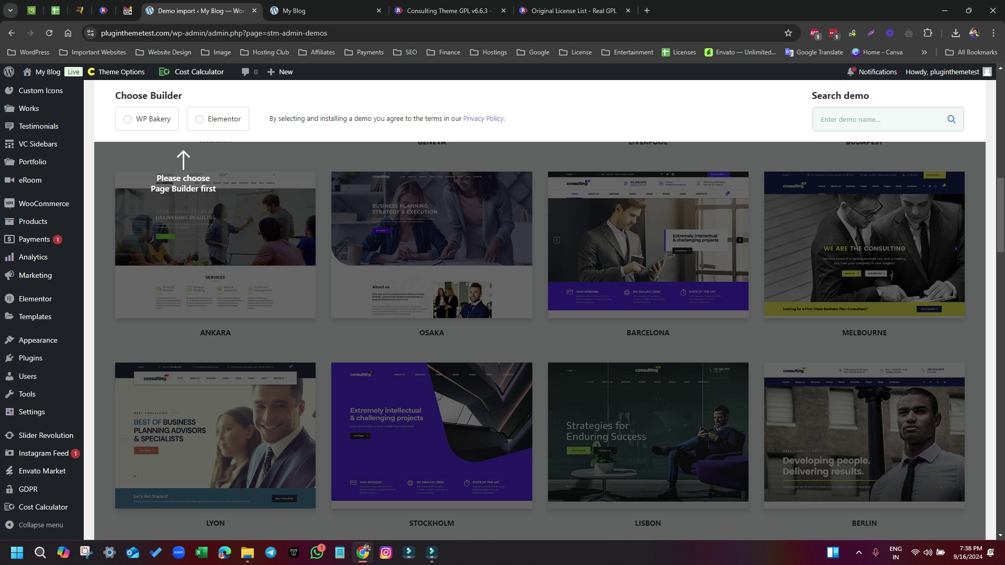
Close the WP Bakery installation of Barcelona and import the demo with all its content using Elementor as the builder.
click(128, 120)
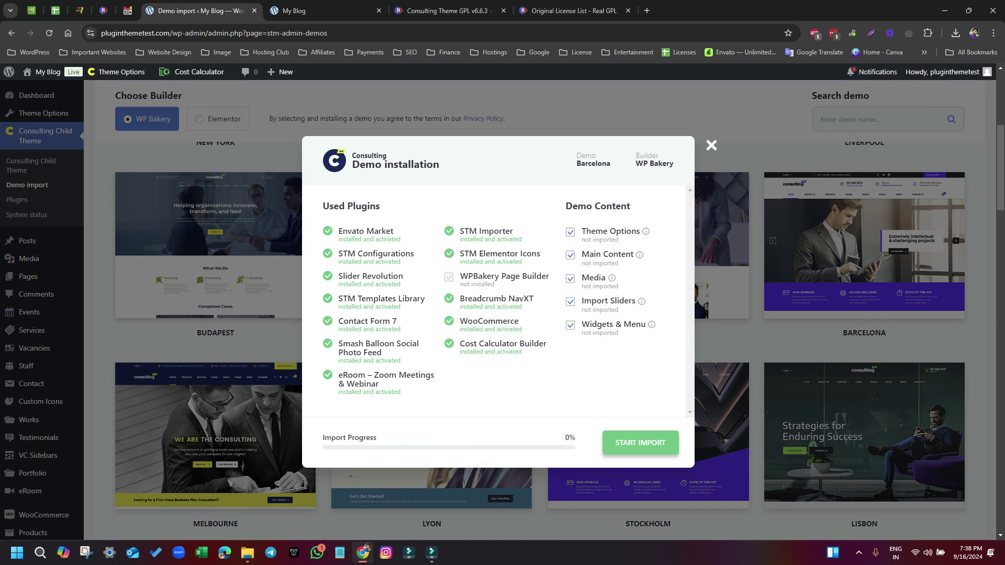
key(Escape)
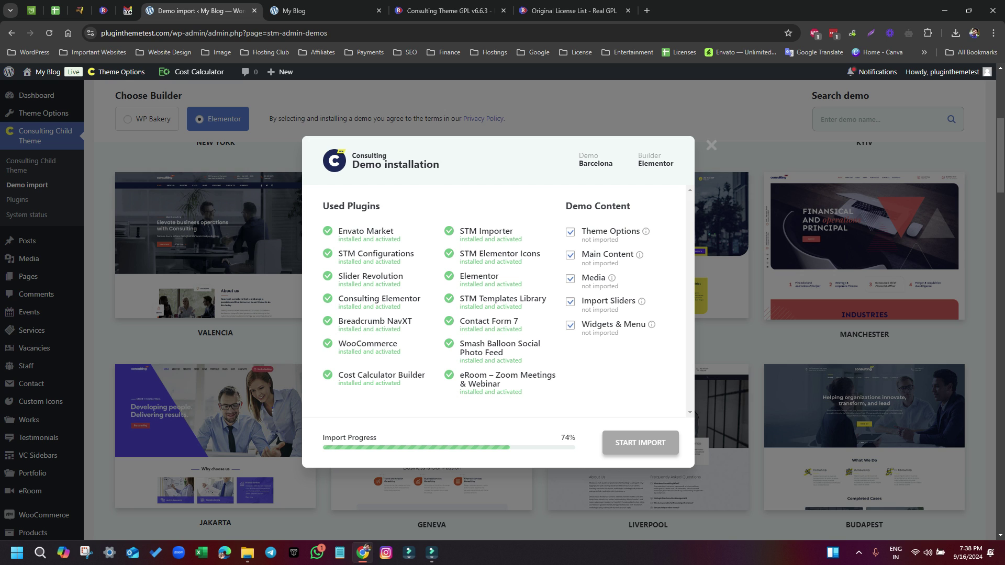
scroll(503, 314, down, 6)
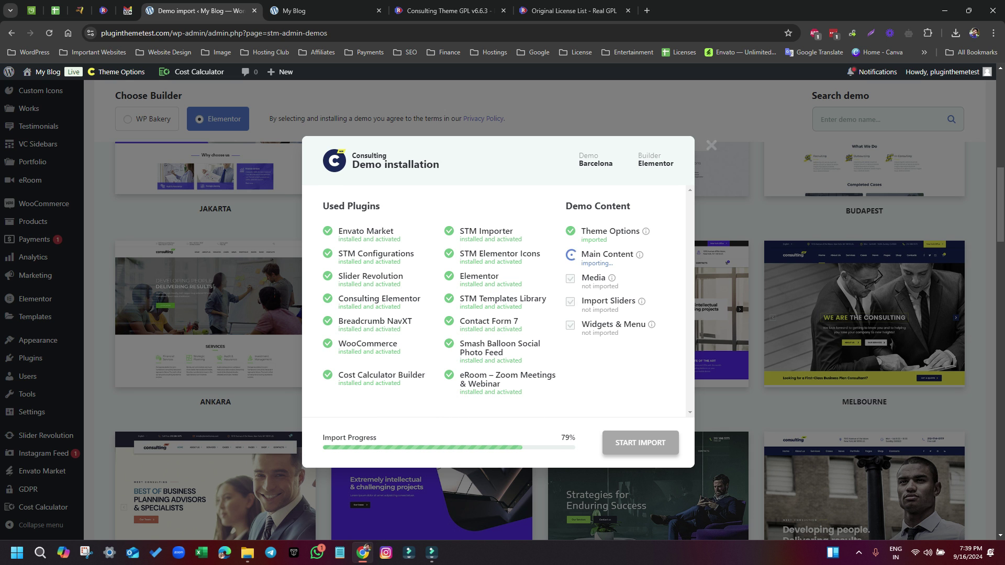
Switch to the Real GPL store, open its Original License List and review the exclusive and lifetime licenses offered.
click(445, 10)
mouse_move(225, 158)
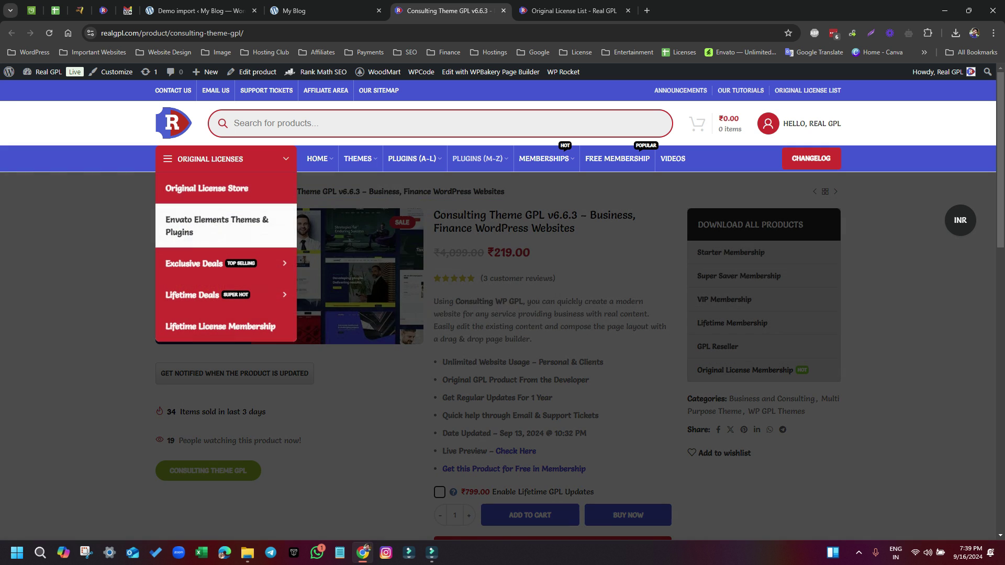
mouse_move(225, 264)
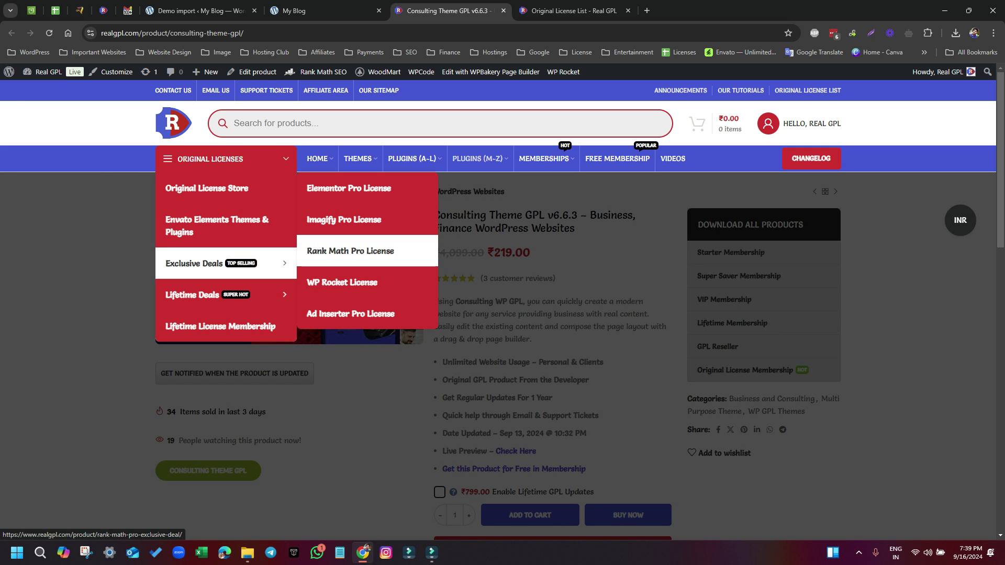
mouse_move(226, 295)
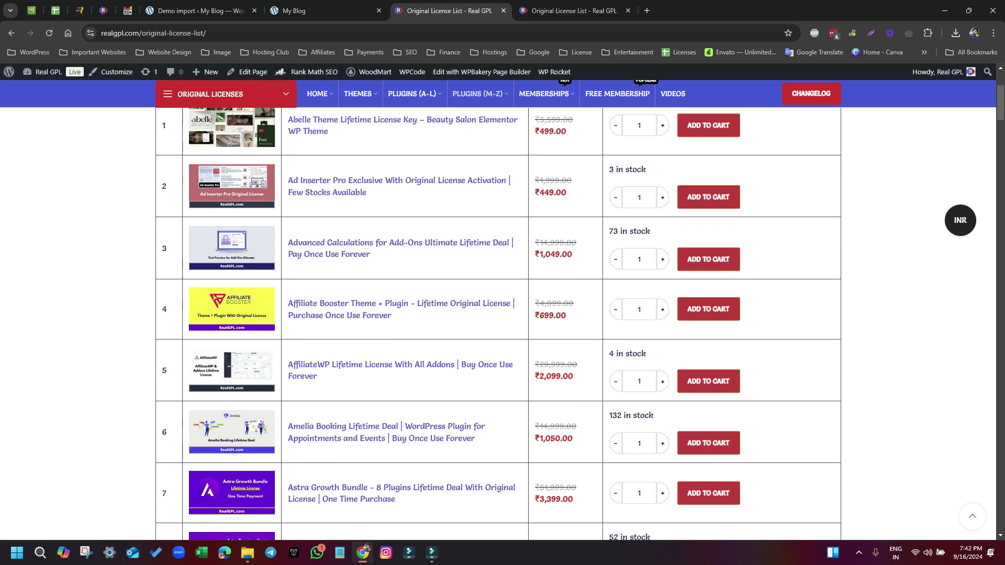
scroll(512, 477, up, 3)
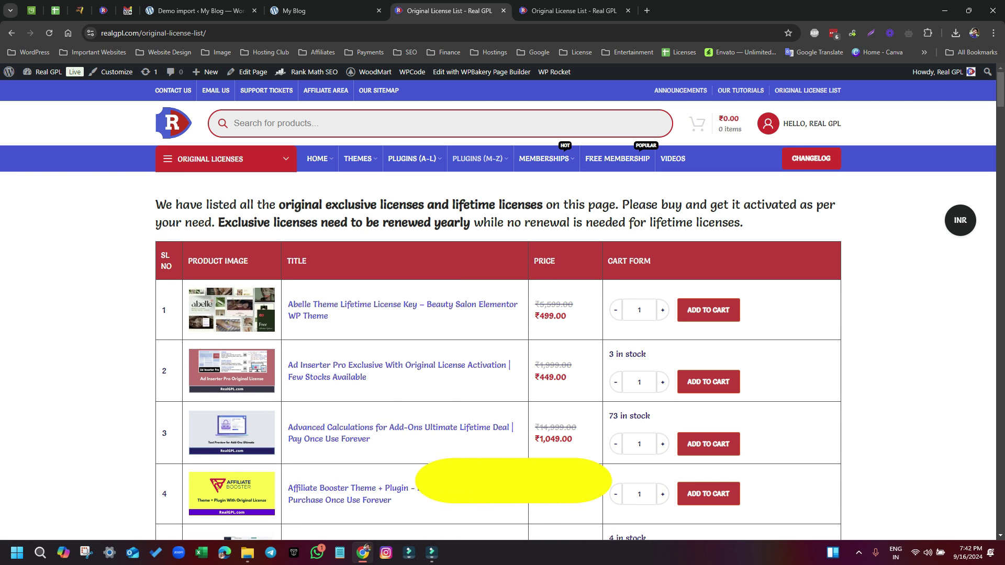
scroll(497, 309, down, 1)
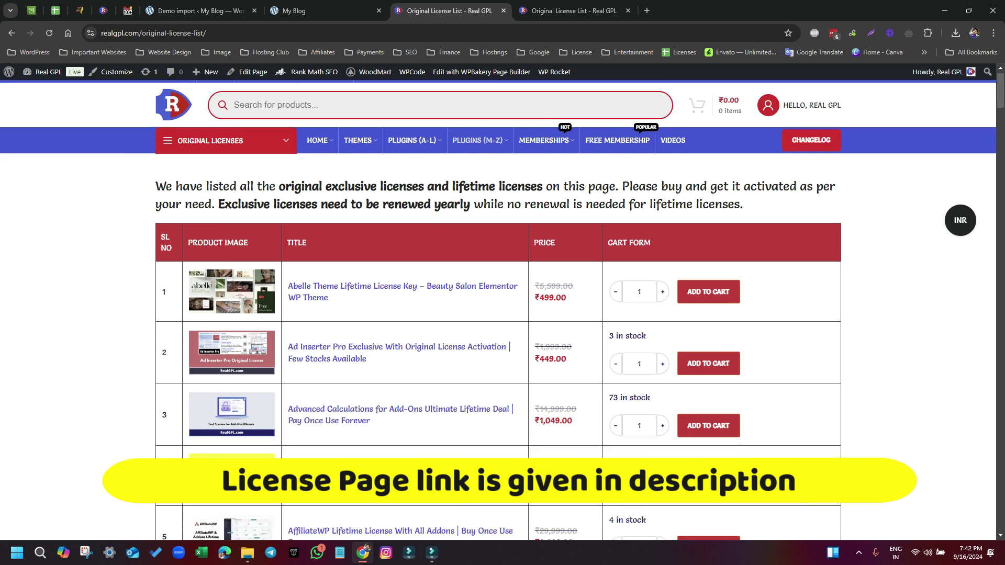
scroll(497, 309, down, 3)
scroll(497, 309, down, 3)
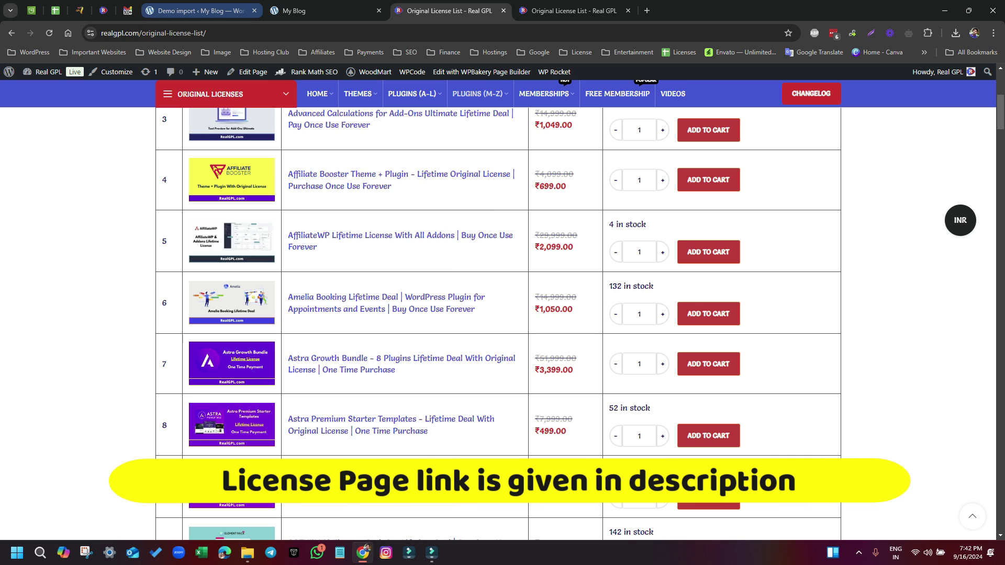
Return to the demo installation and open the site with the imported Barcelona demo in a new browser tab.
click(201, 11)
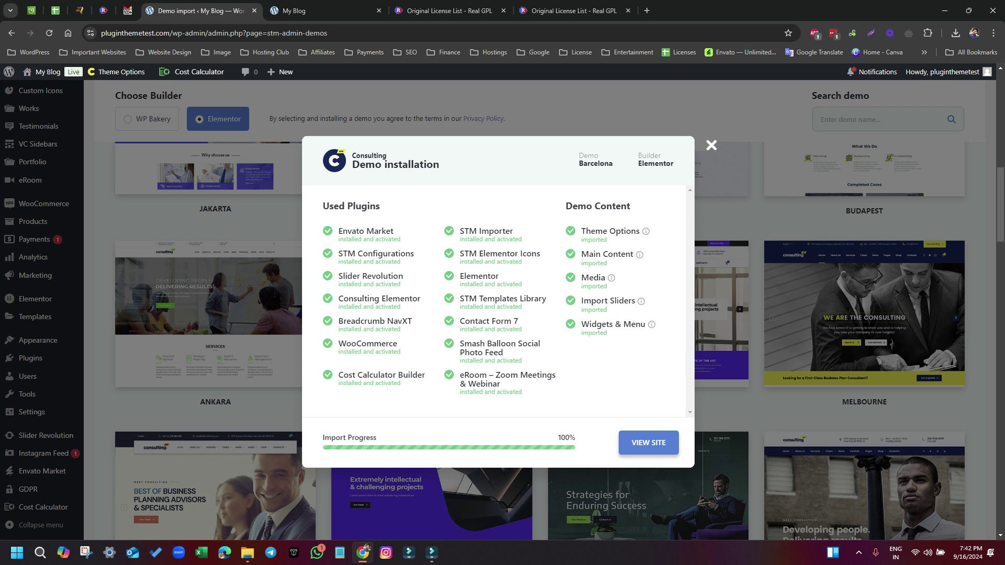
right_click(639, 172)
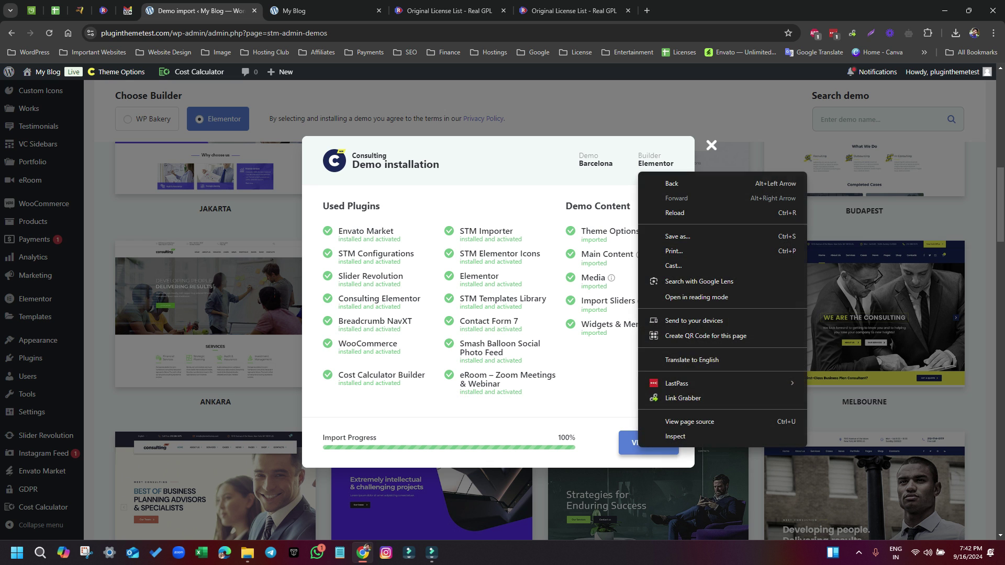
click(638, 448)
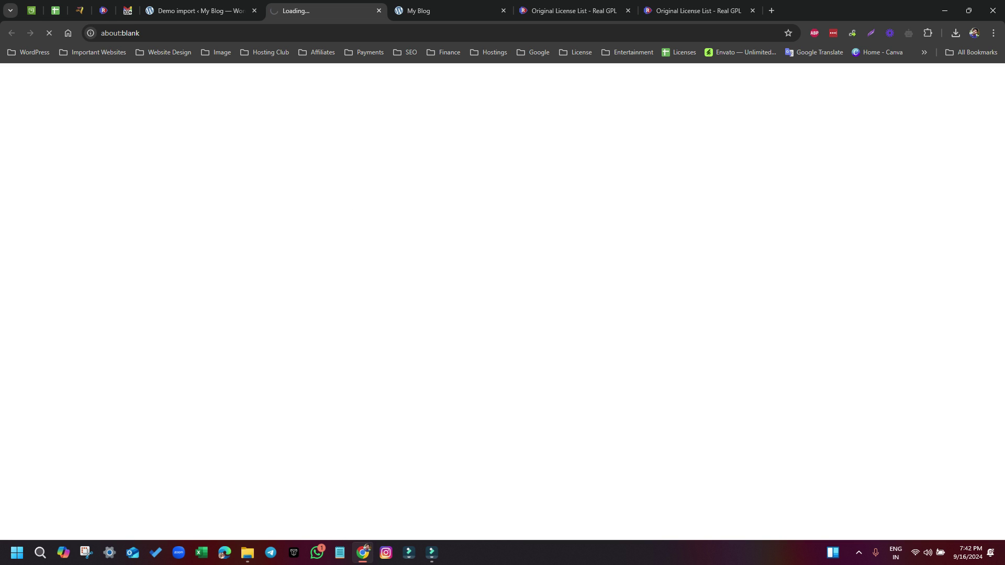
click(450, 11)
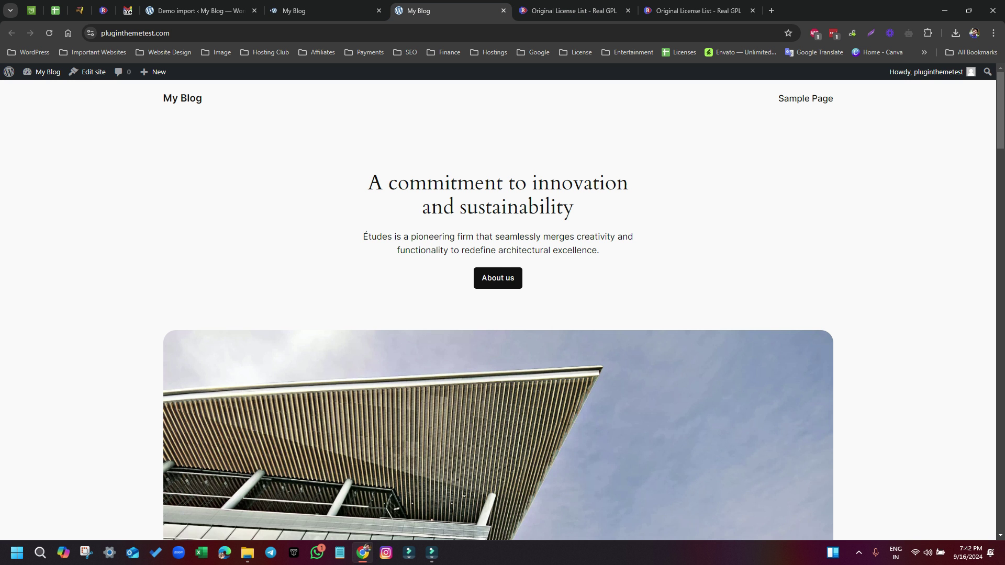
key(ctrl+shift+Tab)
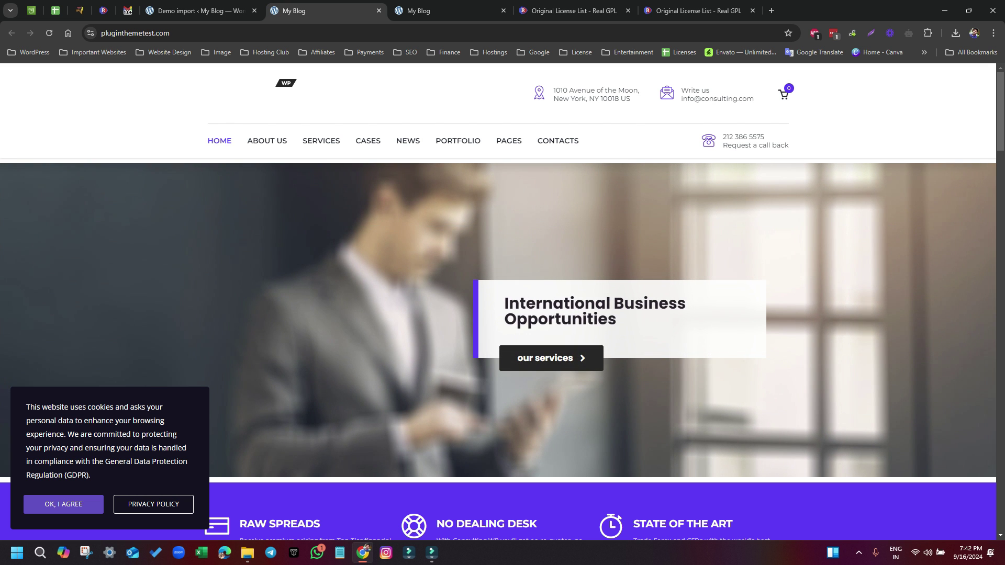
Examine the imported homepage down to its contact form and footer, and go back to the demo import page.
scroll(503, 302, down, 20)
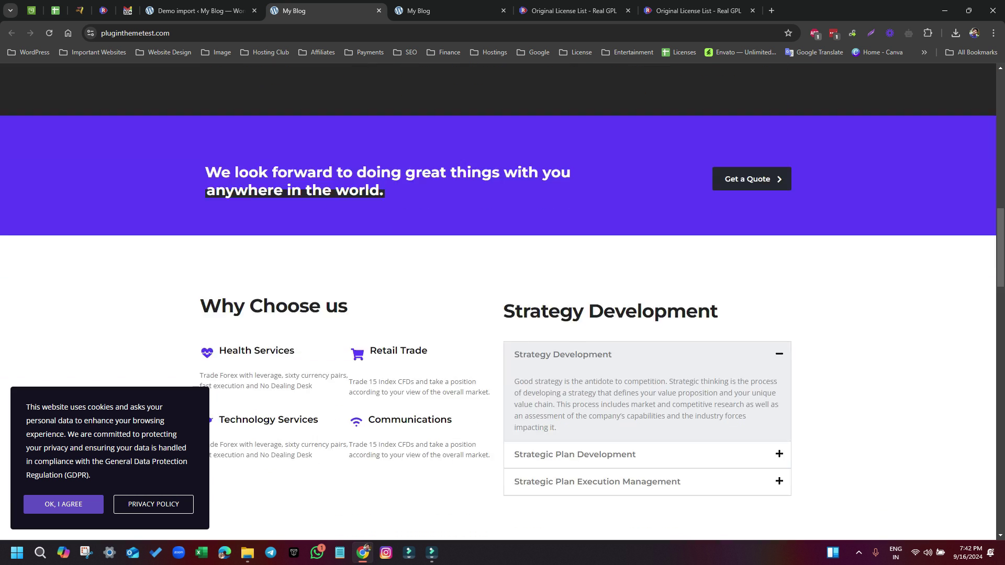
scroll(498, 302, down, 15)
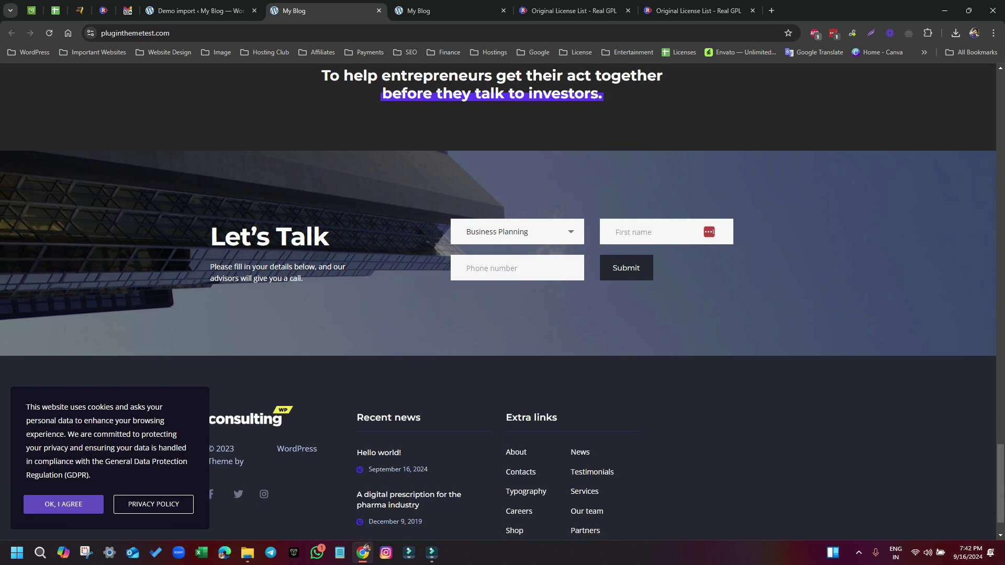
scroll(498, 301, up, 5)
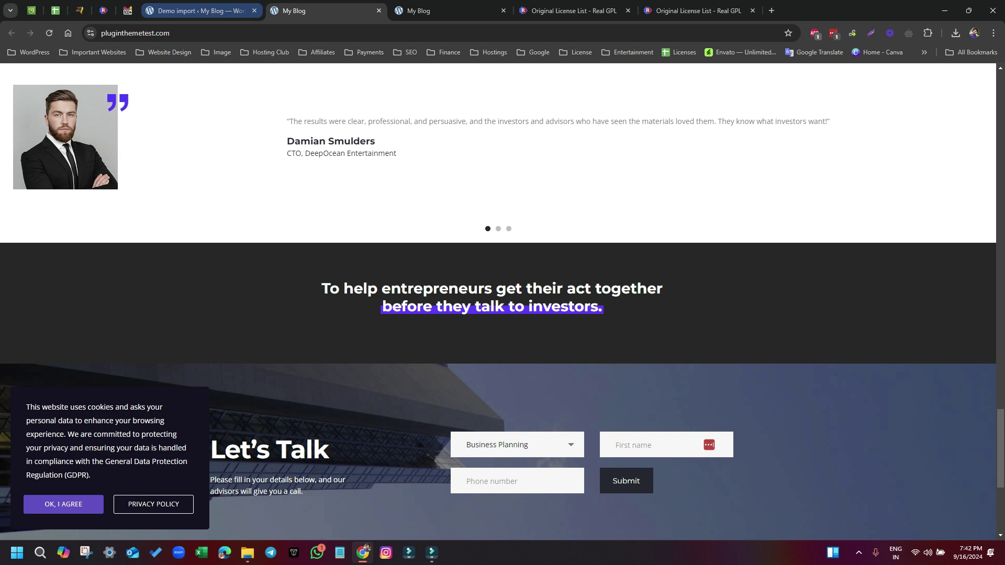
click(199, 11)
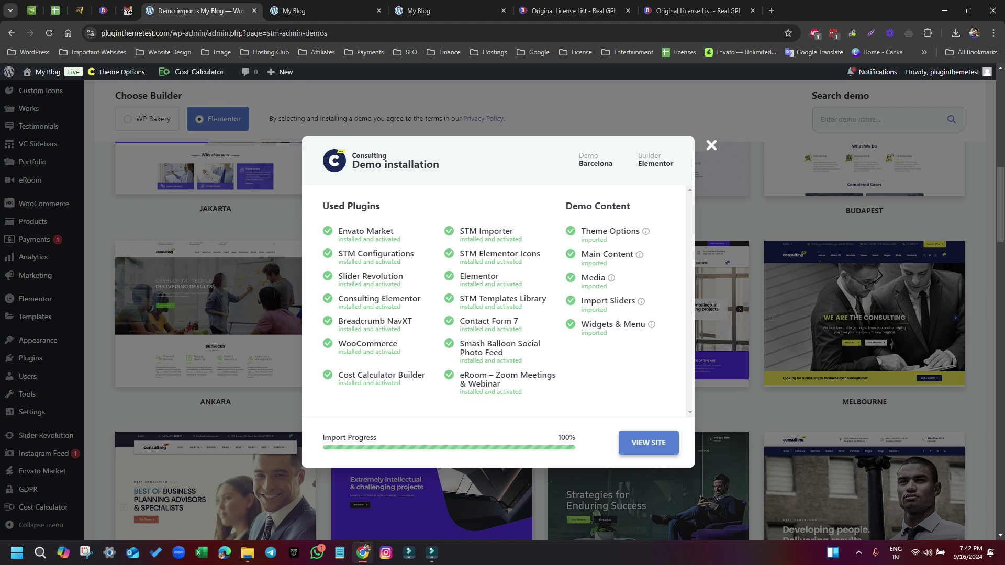